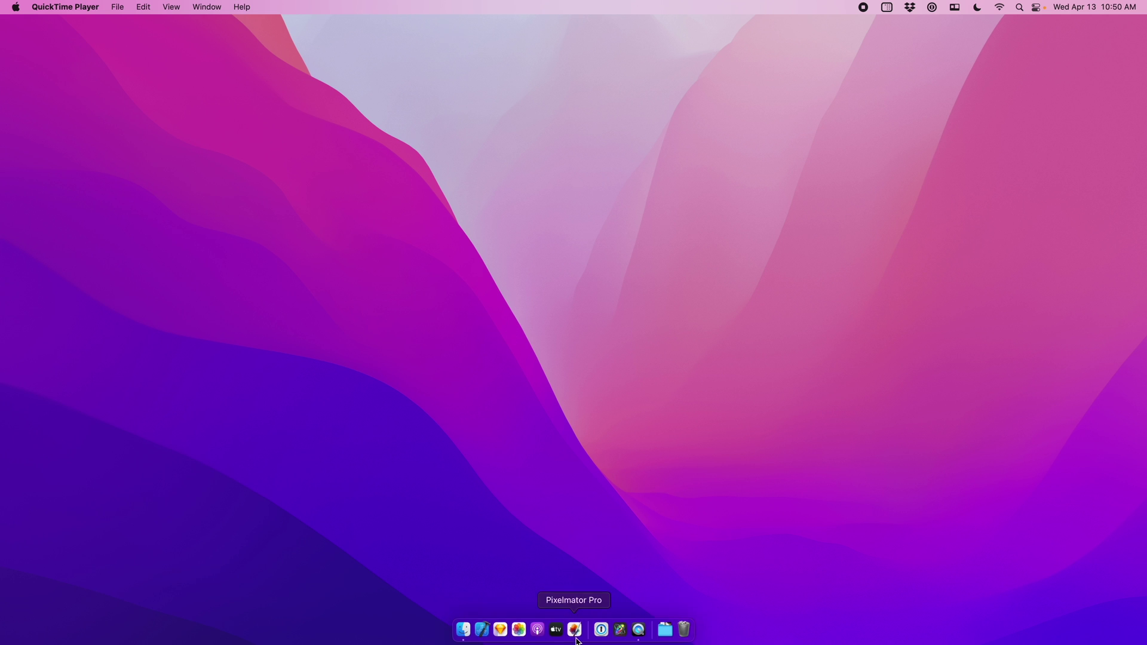
Launch Pixelmator Pro and create an empty 1920 × 1080 document
left_click(575, 631)
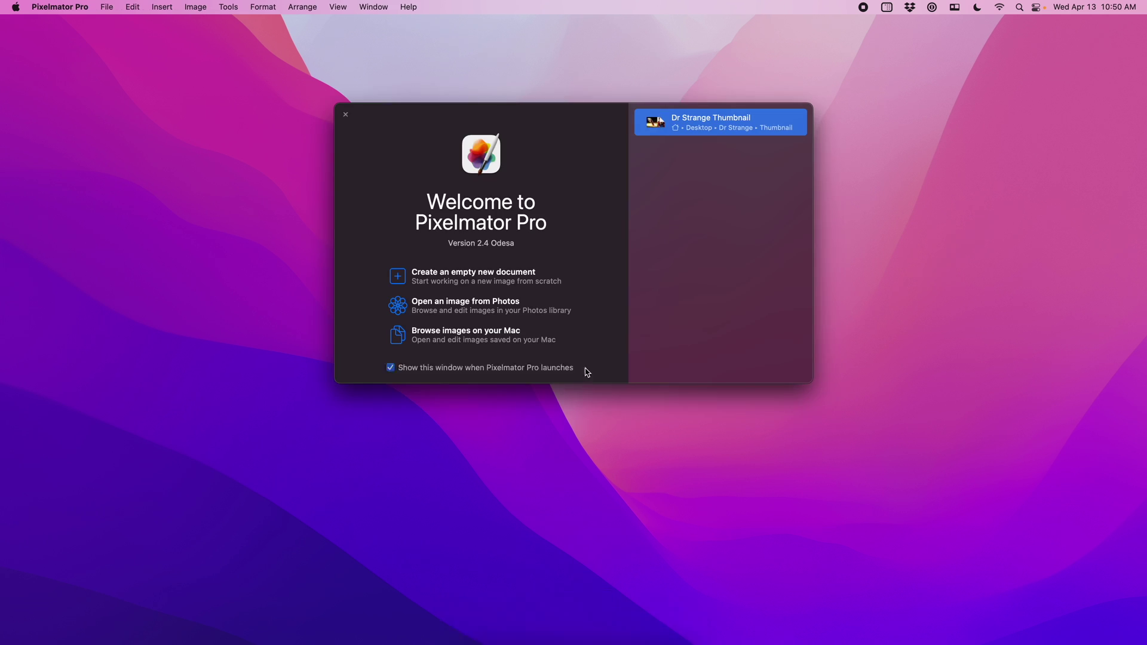
left_click(522, 287)
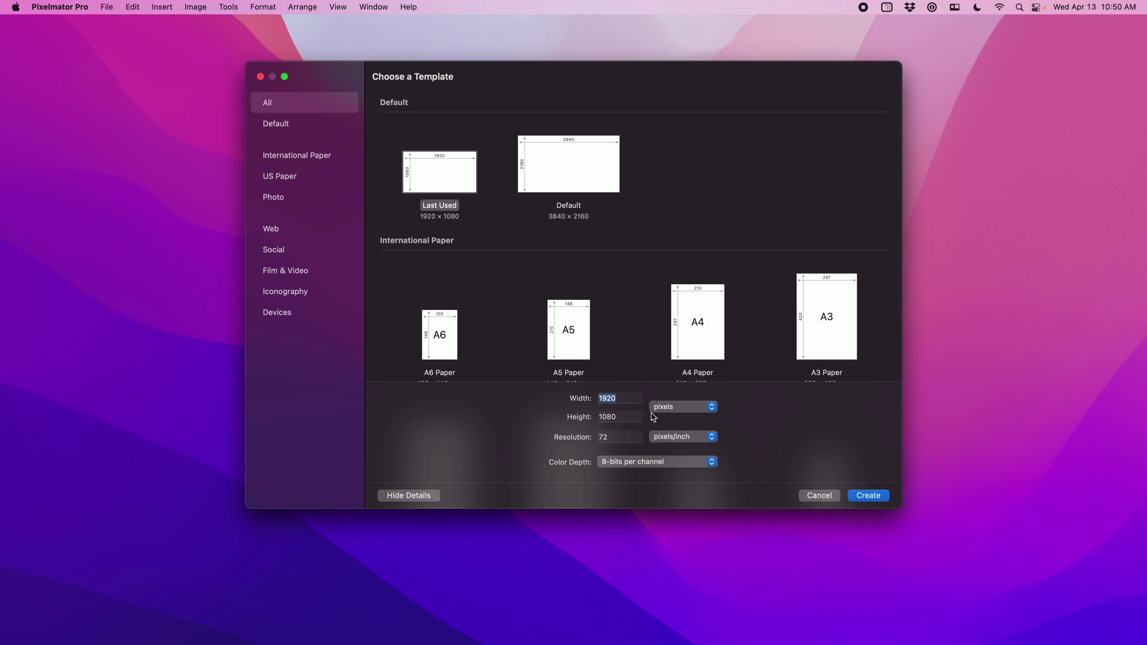
left_click(871, 498)
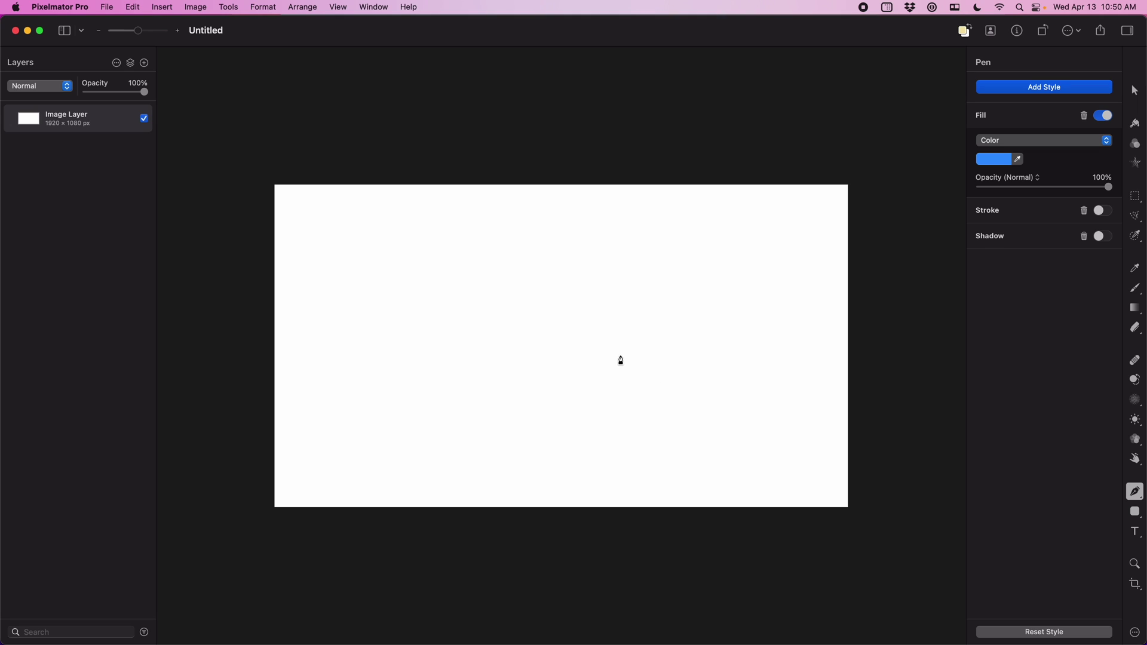
Draw a blue rounded rectangle across the canvas centre and round it into a 165 px pill
left_click(1137, 515)
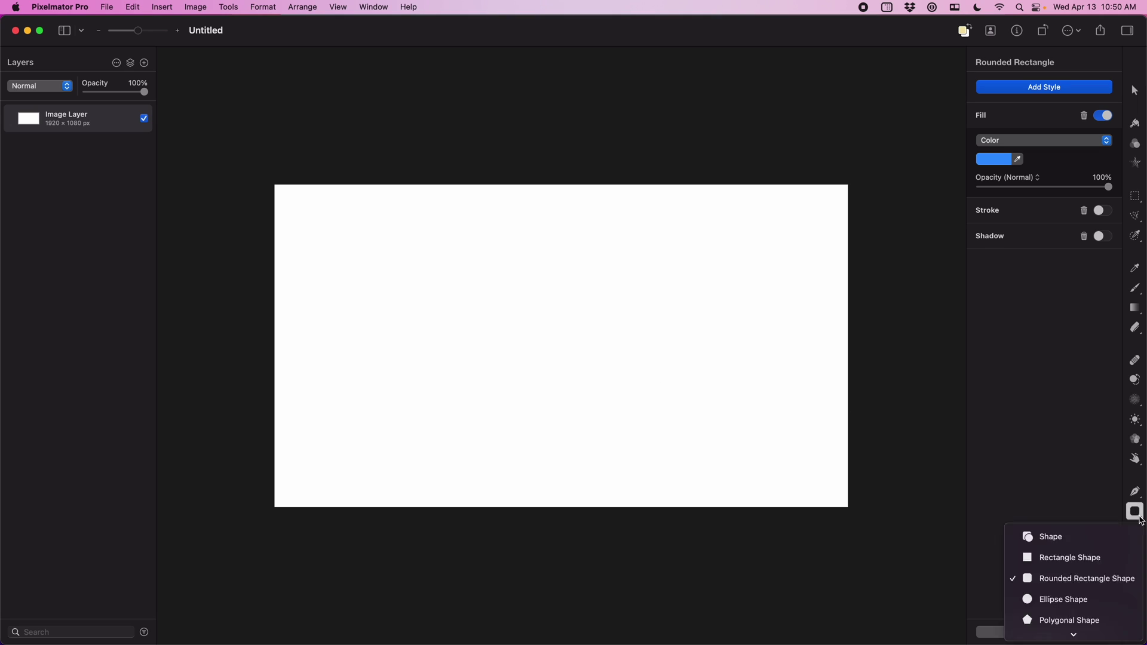
left_click(1109, 583)
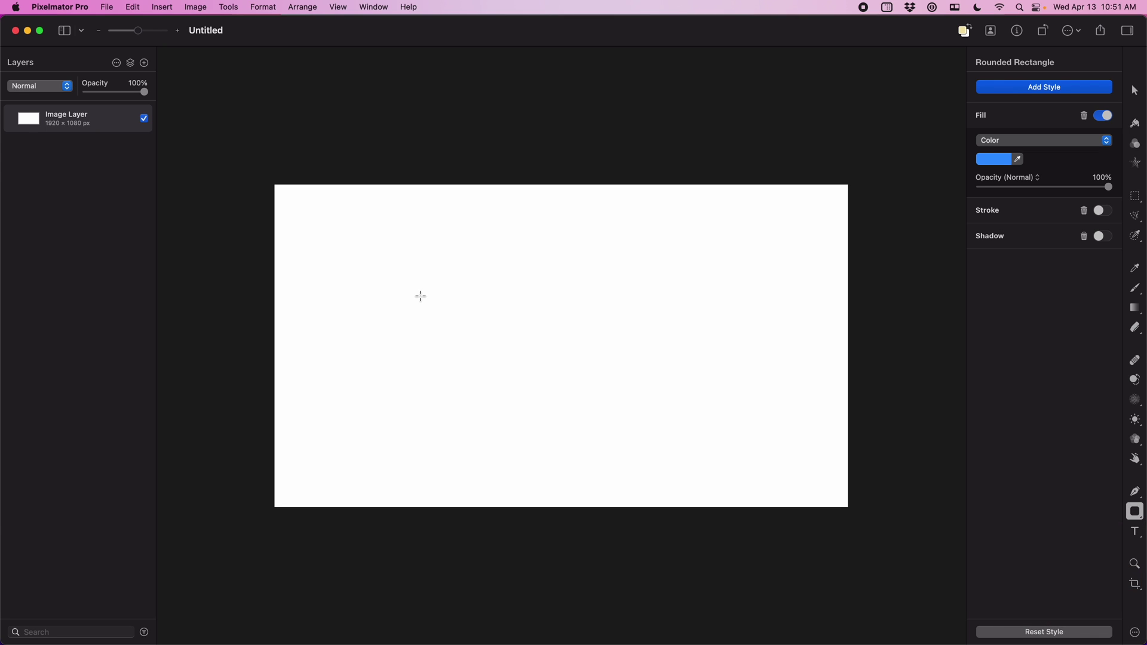
left_click_drag(420, 296, 707, 395)
left_click_drag(432, 299, 493, 298)
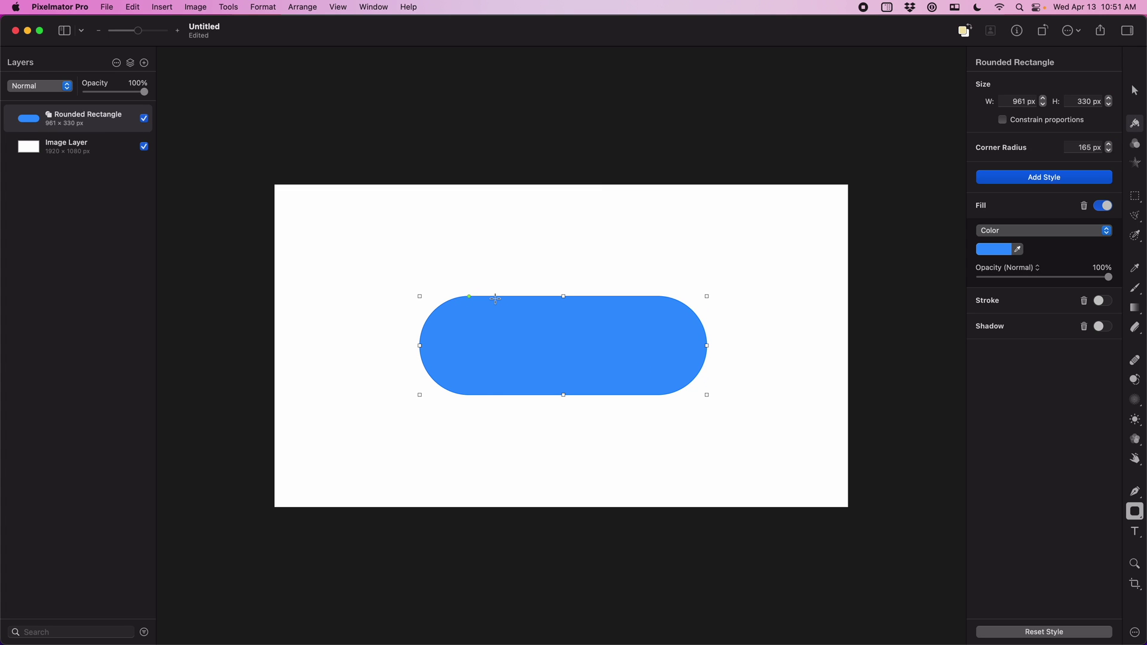
Nudge the 961 × 330 px pill slightly into place and deselect it
key("a")
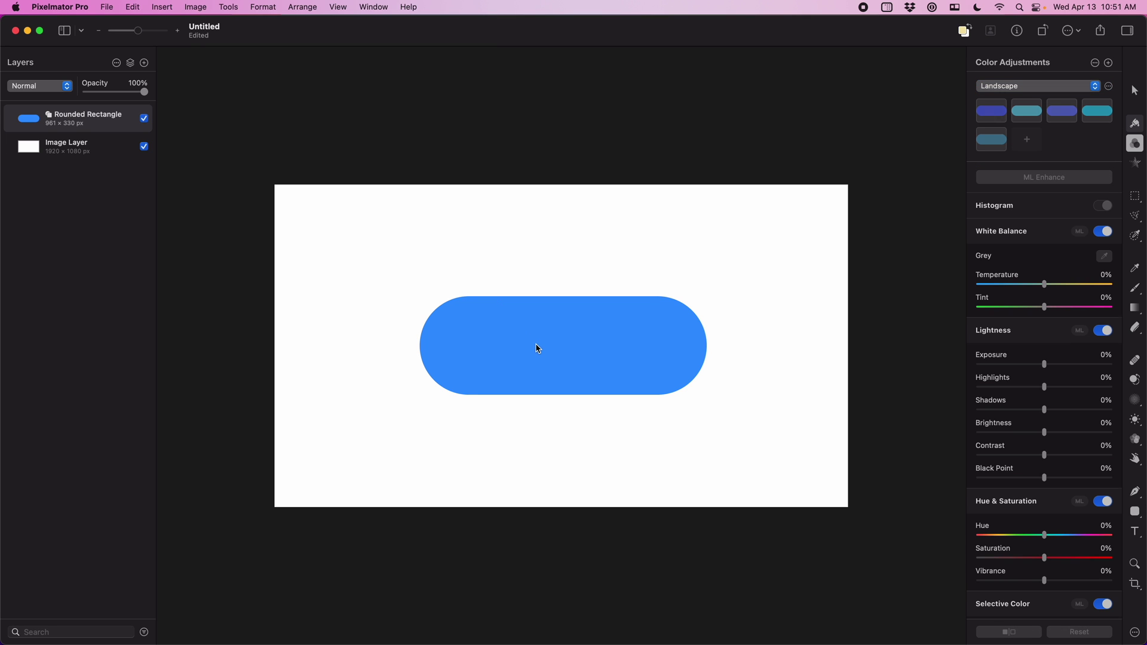
key("v")
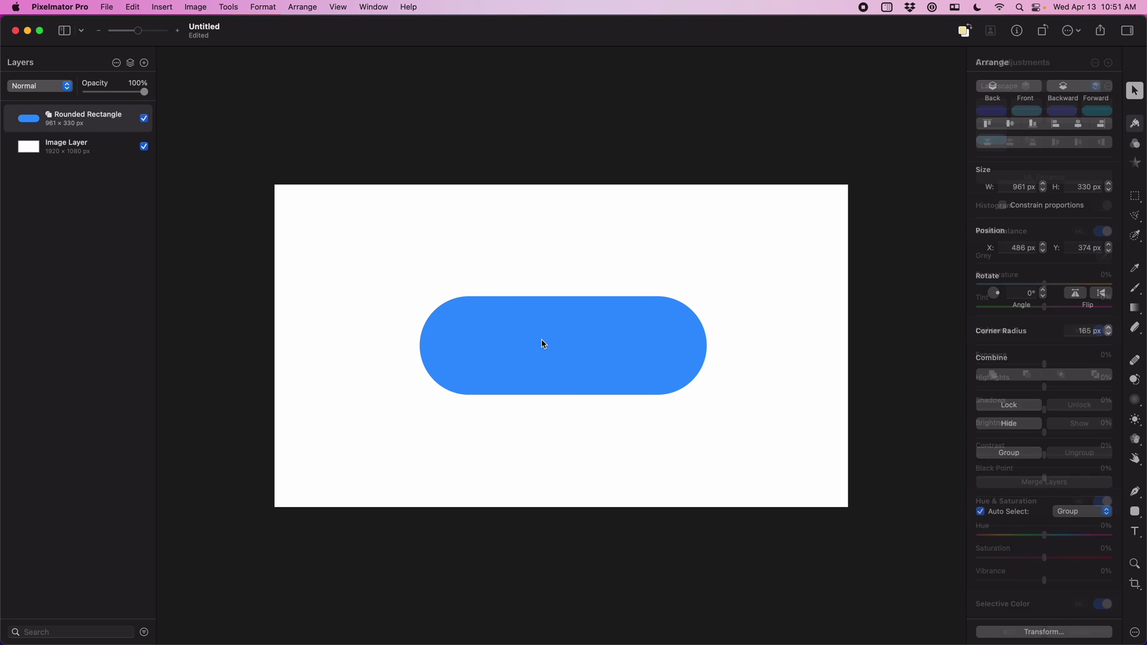
mouse_move(541, 344)
left_mouse_down()
mouse_move(515, 351)
mouse_move(545, 349)
left_mouse_up()
left_click(726, 444)
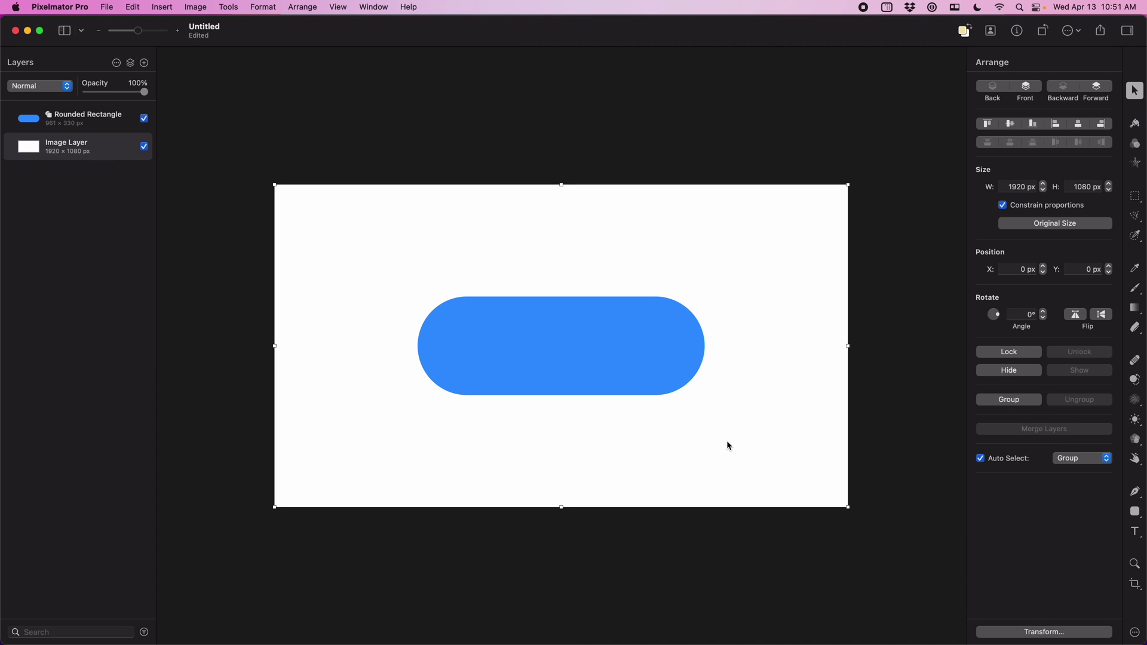
key("p")
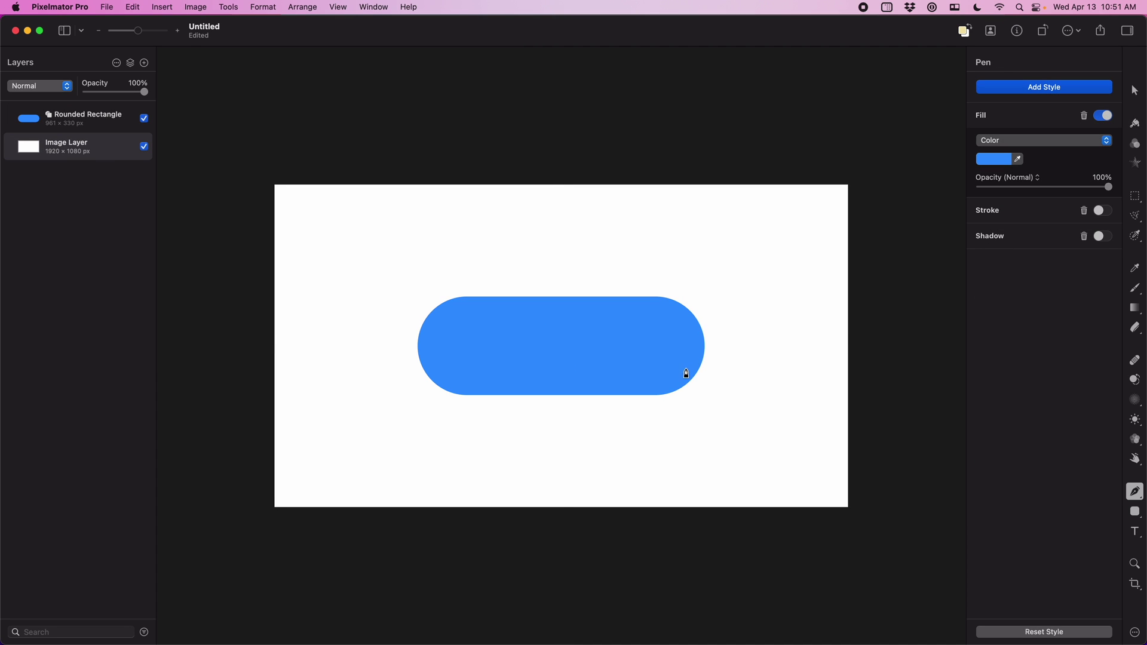
Place pen points at the pill's lower right to close a 63 × 165 px triangular tail
left_click(685, 368)
left_click(703, 349)
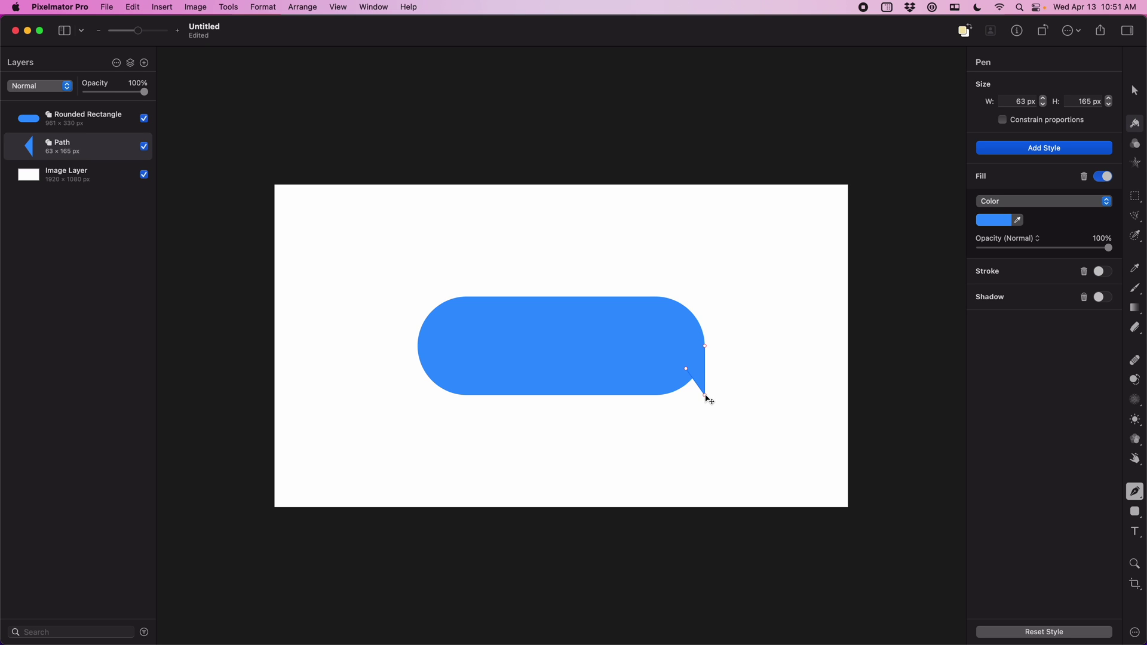
Convert the tail's anchor into a smooth point with Make Smooth Point
right_click(705, 396)
left_click(705, 396)
right_click(706, 397)
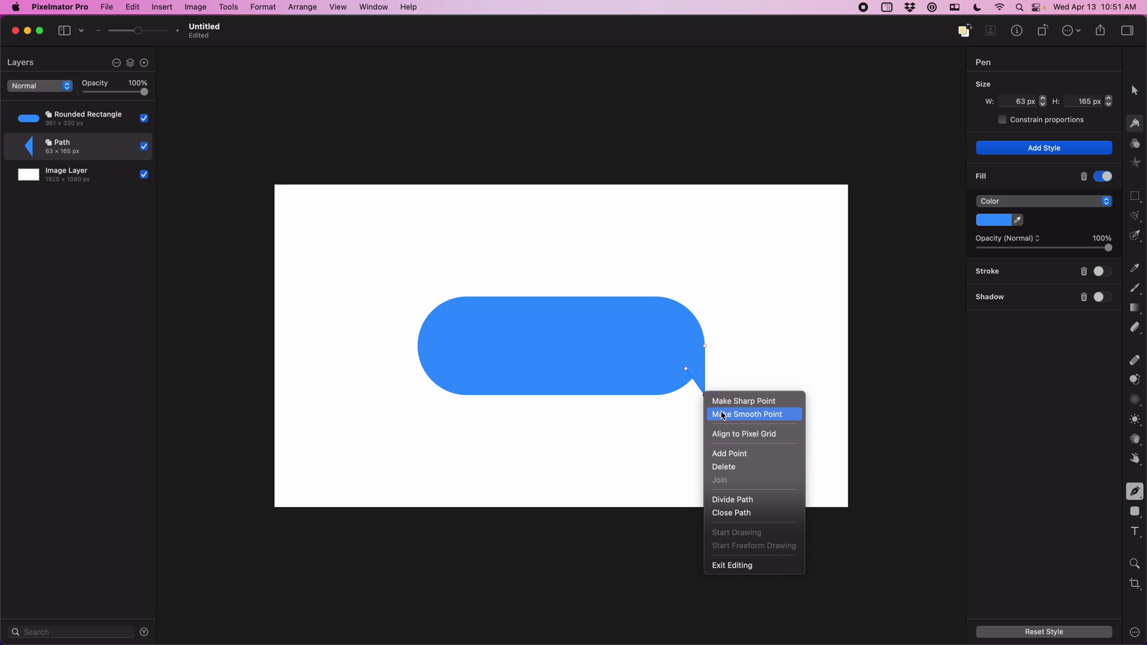
left_click(723, 415)
Drag the tail anchor and handles into a curved 134 × 166 px tail and finish editing
mouse_move(715, 399)
left_mouse_down()
mouse_move(664, 400)
mouse_move(686, 402)
left_mouse_up()
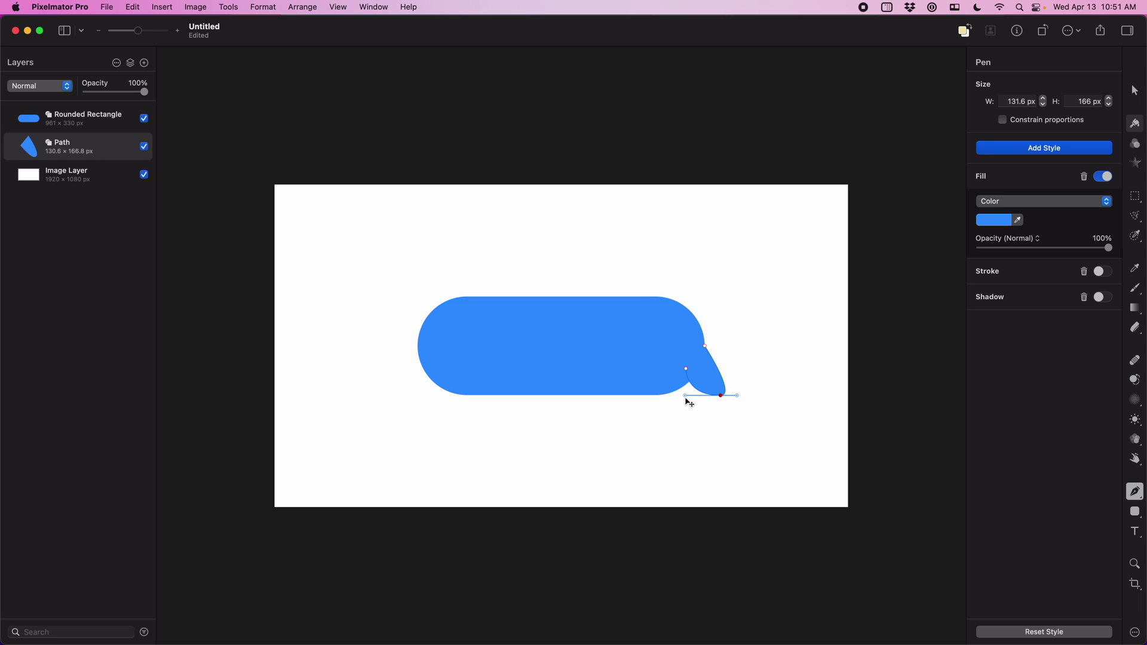
left_click_drag(737, 397, 705, 380)
left_click_drag(685, 370, 681, 391)
key("Return")
Unite the Rounded Rectangle and Path layers into one 1014 × 331.4 px shape
left_click(733, 430)
key("Escape")
left_click(87, 126)
left_click(85, 147, "shift")
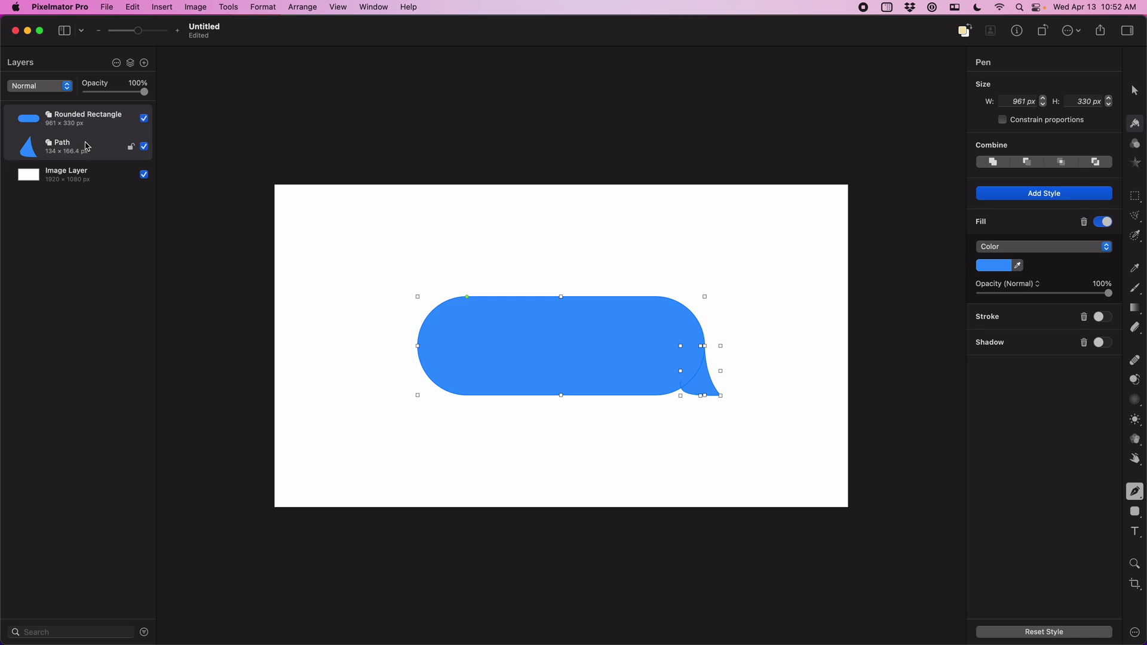
right_click(85, 149)
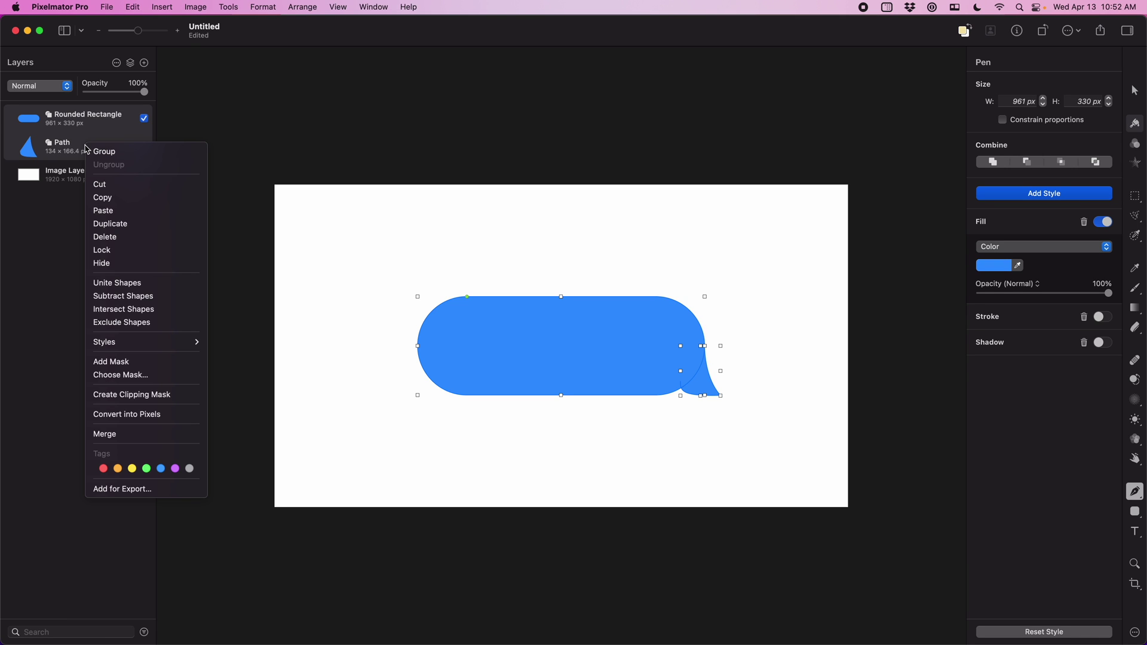
left_click(142, 283)
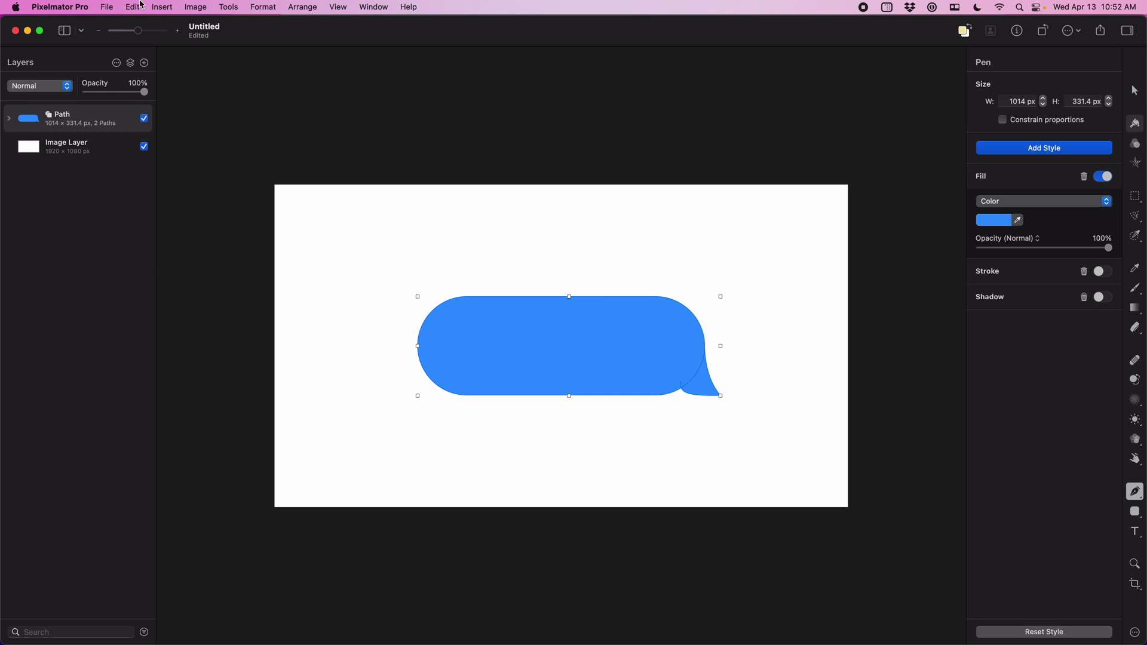
Export the document as a Motion Project named 'Messages Bubble' via File > Export
left_click(112, 6)
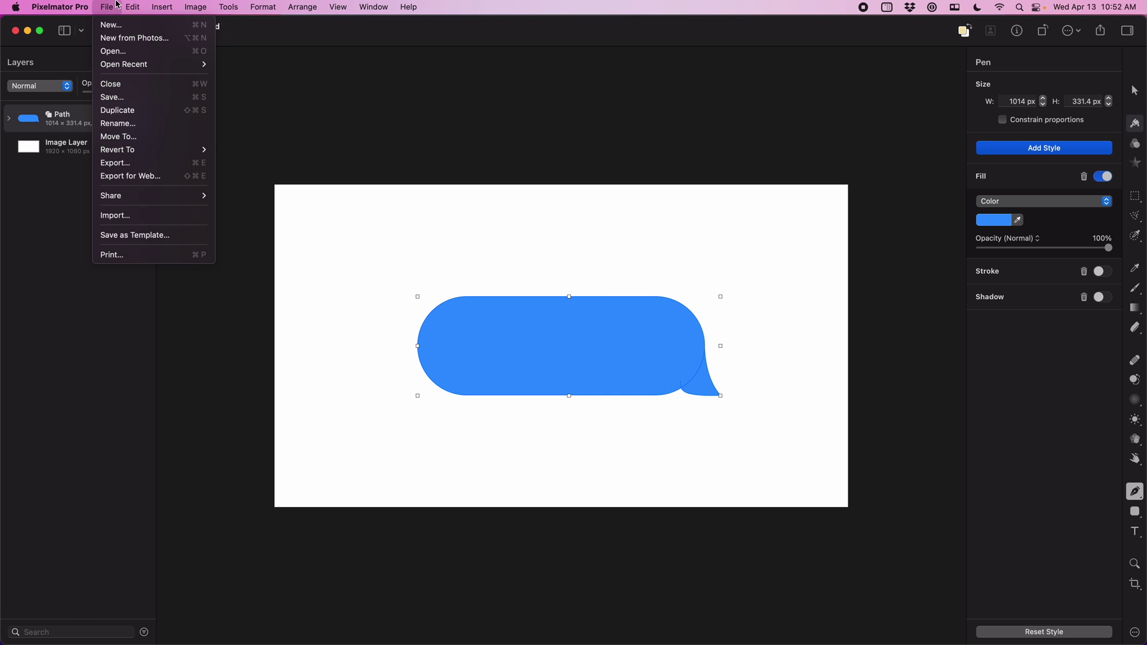
left_click(145, 167)
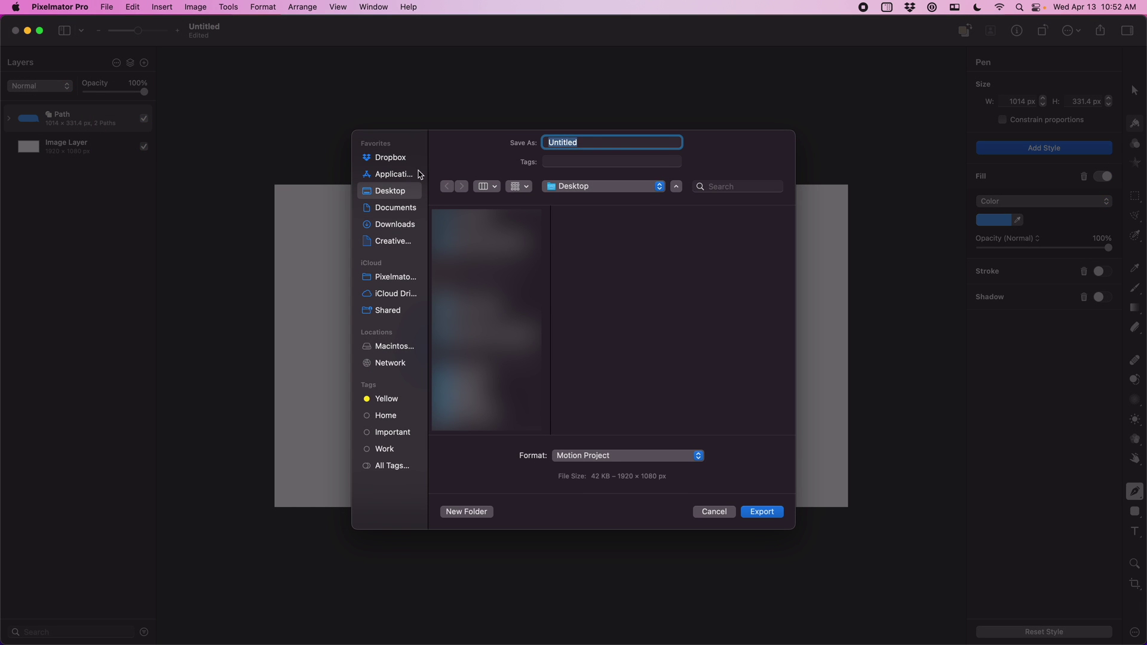
type("Messages Bubble")
left_click(591, 457)
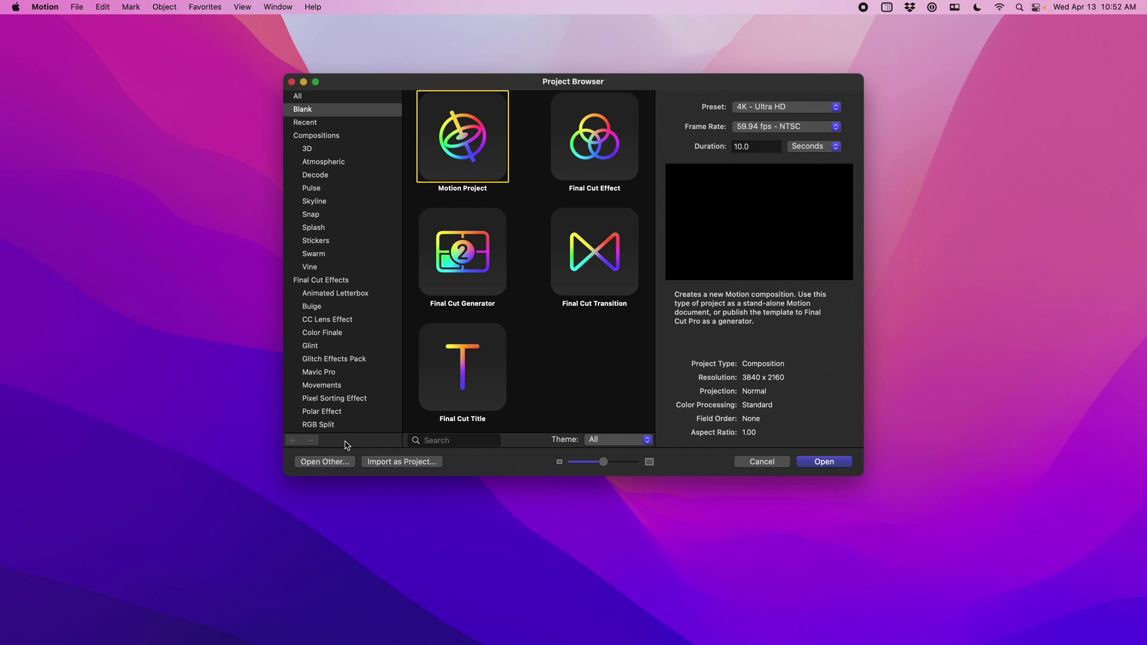
Open Messages Bubble.motn from Motion's Project Browser
left_click(344, 461)
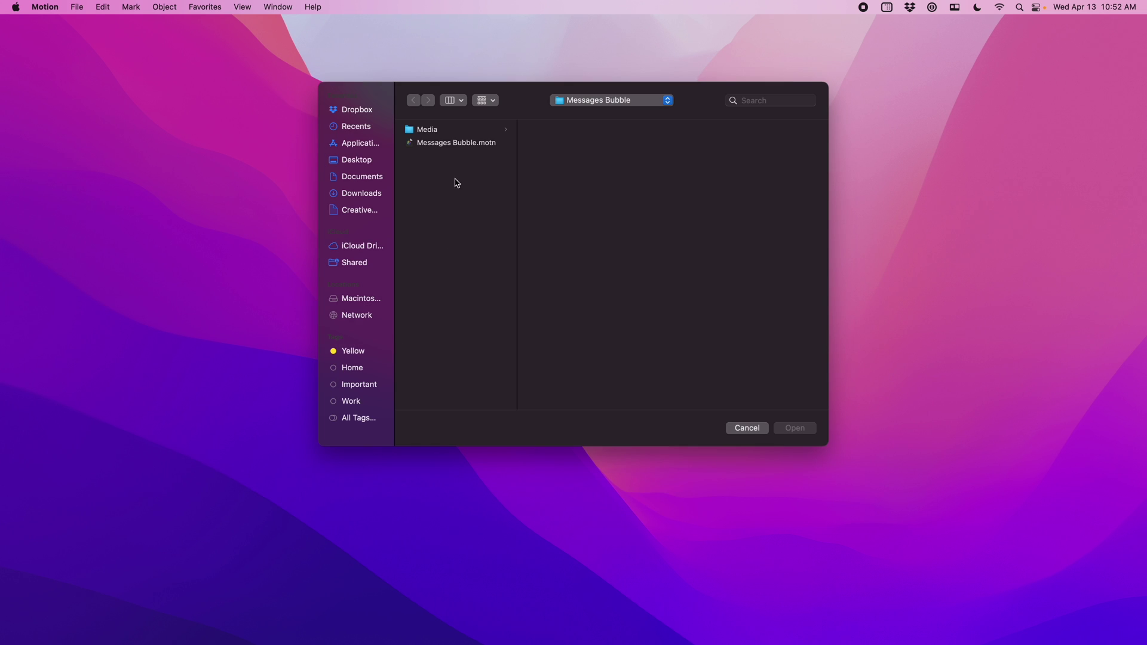
left_click(458, 144)
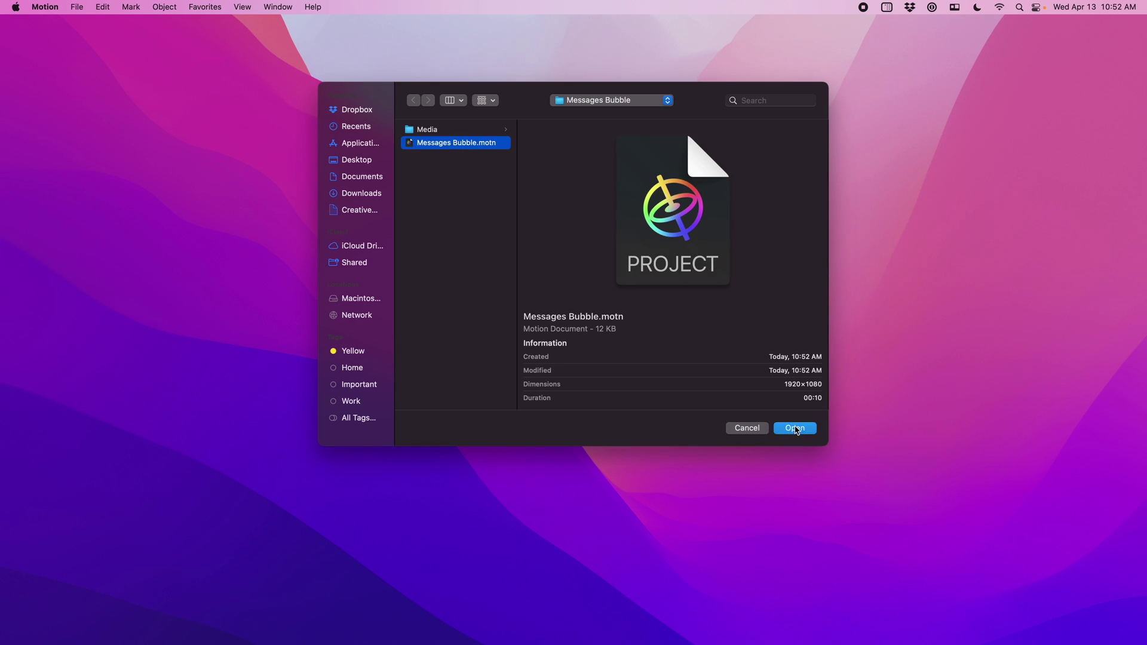
left_click(795, 428)
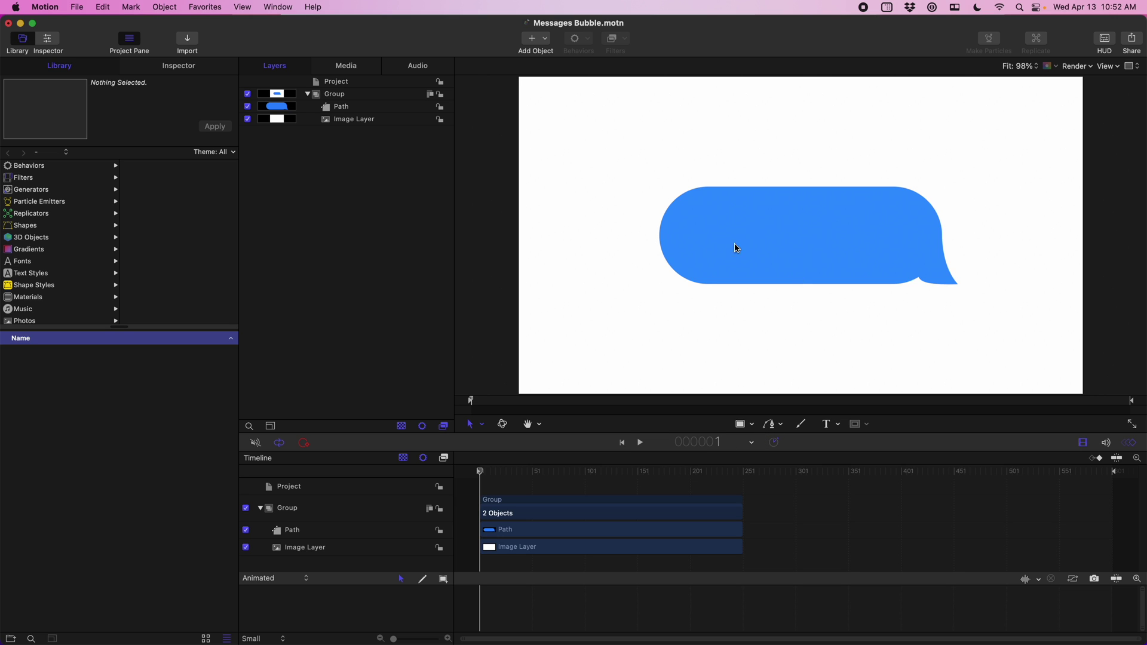
Apply the Distortion > Sliced Scale filter to the bubble's Path layer
left_click(583, 530)
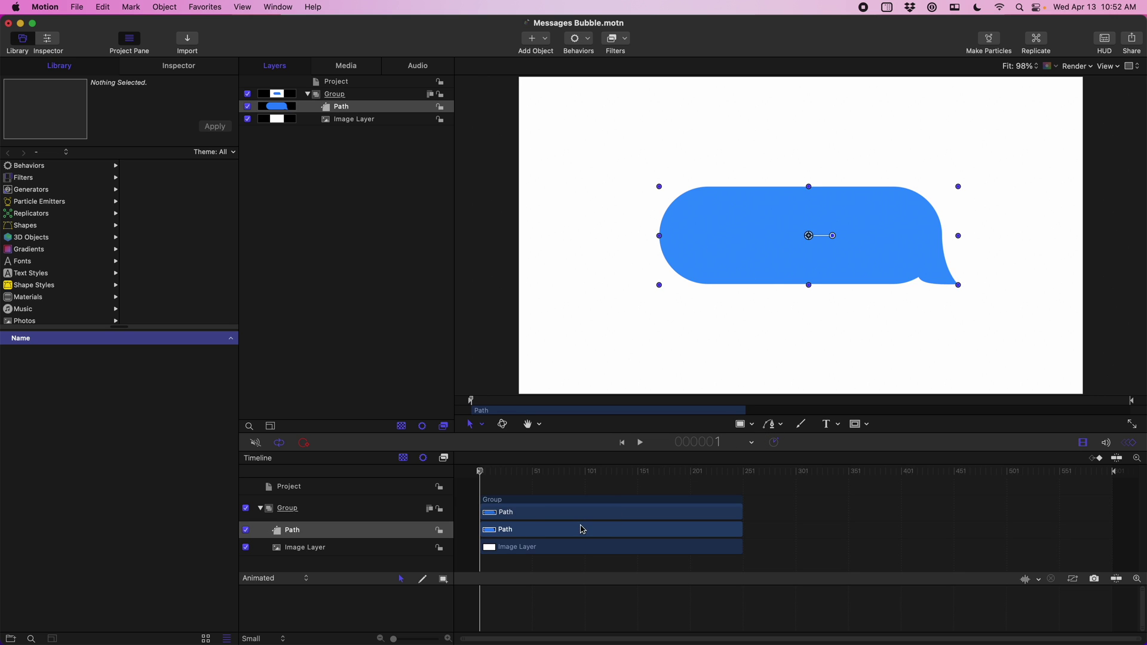
left_click(615, 40)
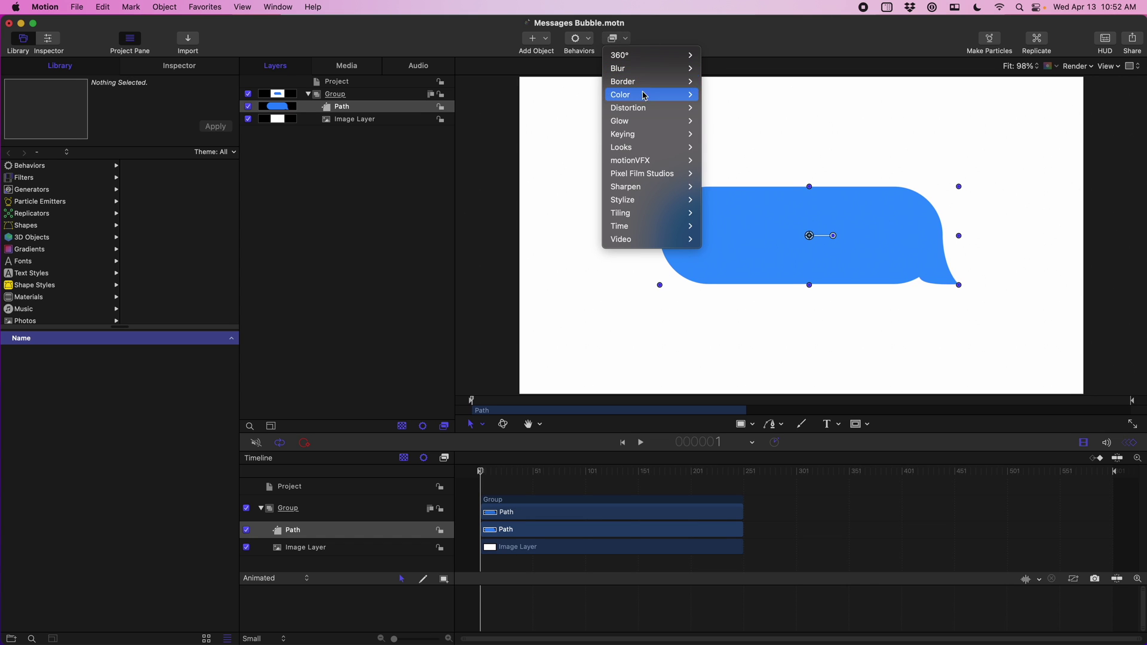
mouse_move(628, 107)
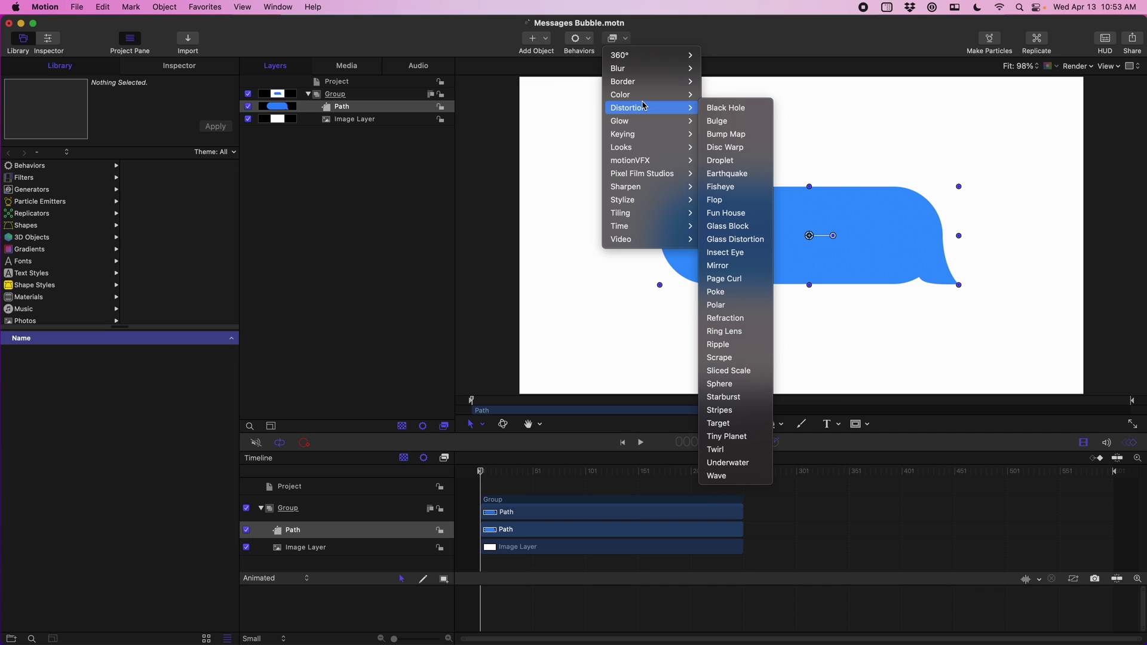
left_click(733, 371)
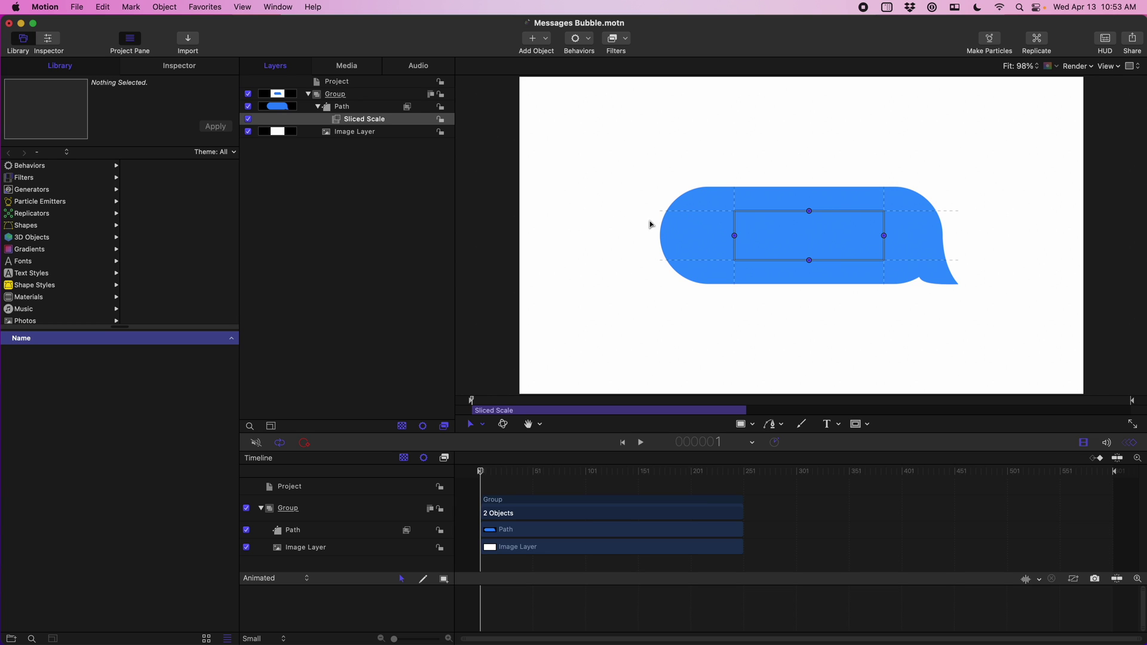
Test-stretch the Path's Scale Y, reset it to 100%, and show the Sliced Scale settings
left_click(359, 106)
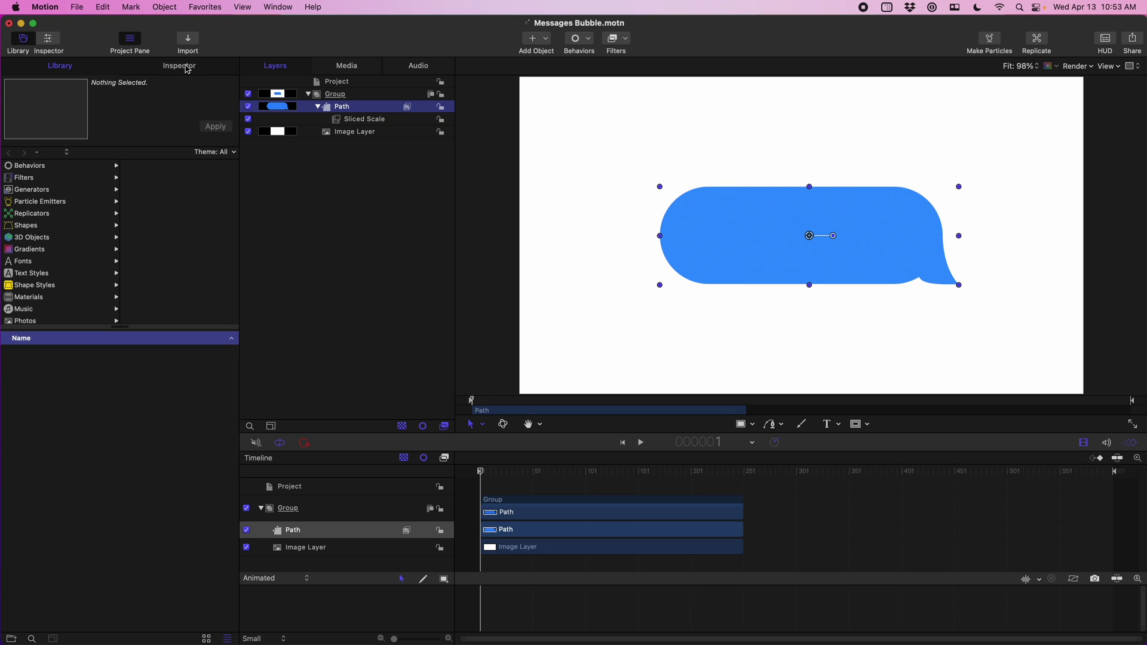
left_click(182, 66)
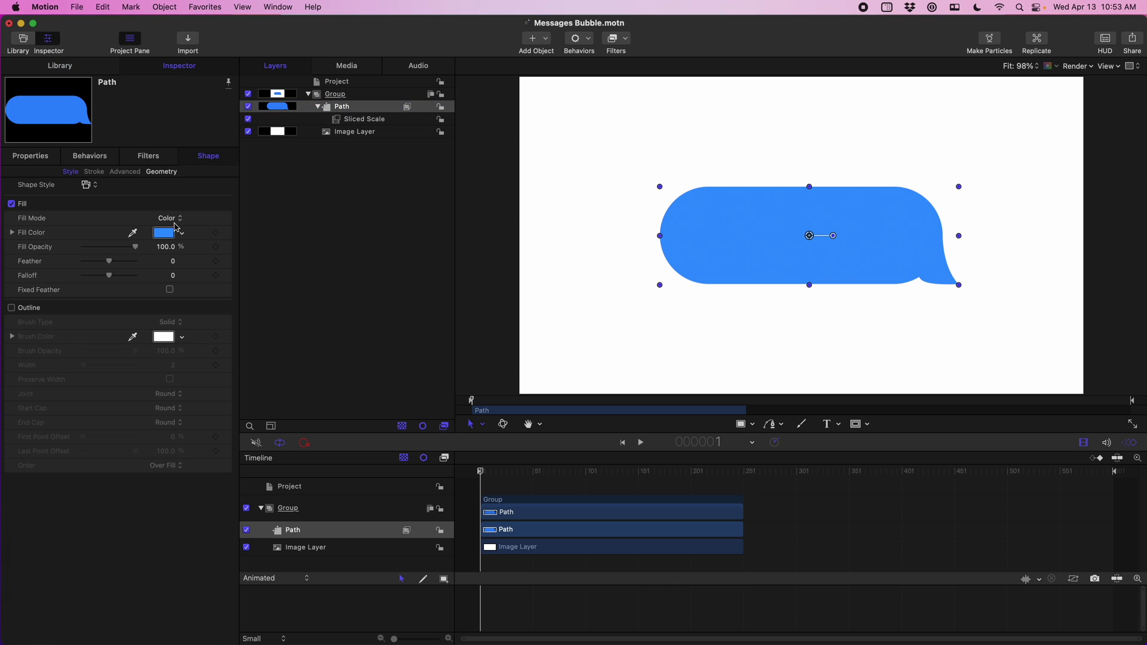
left_click(51, 157)
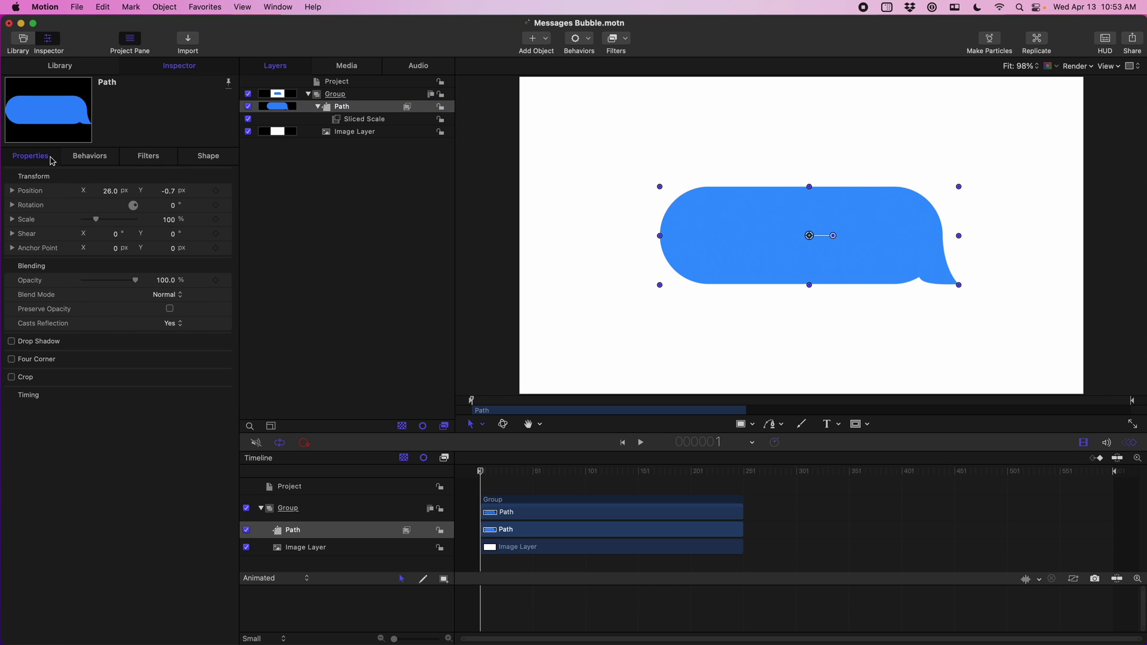
left_click(11, 219)
left_click_drag(97, 247, 110, 248)
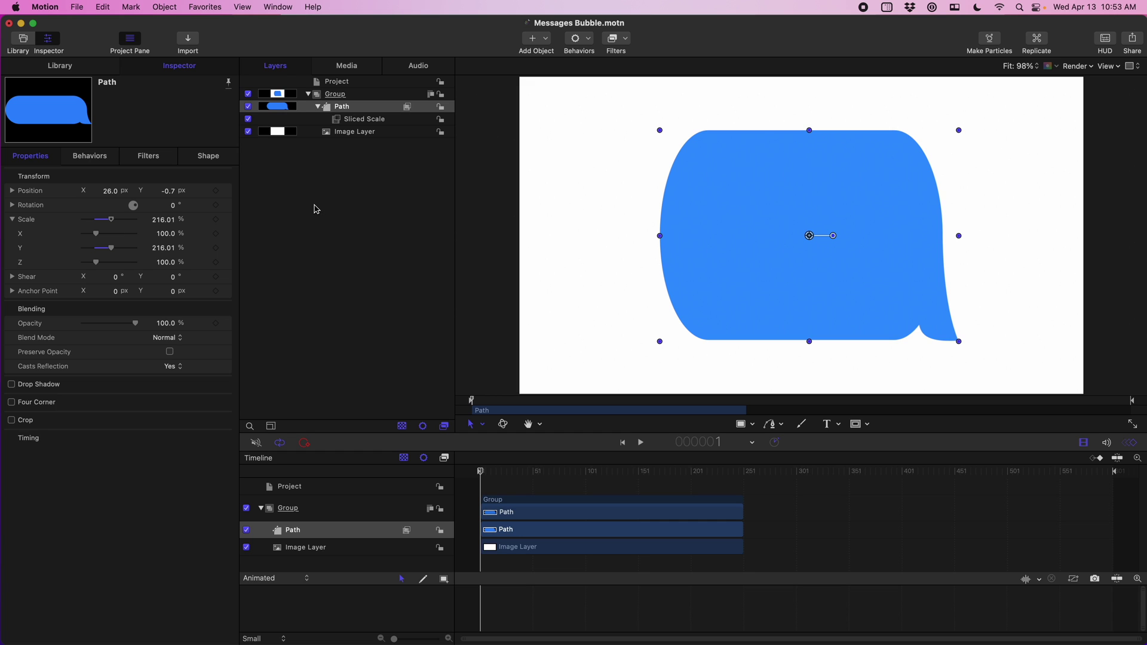
left_click(225, 250)
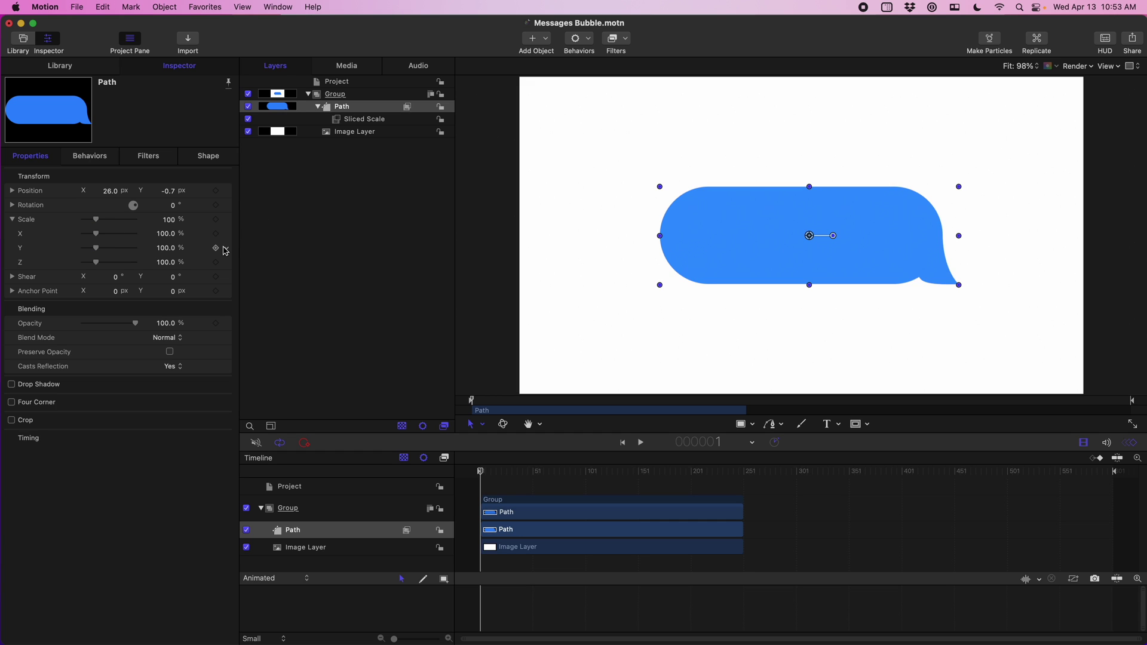
left_click(149, 156)
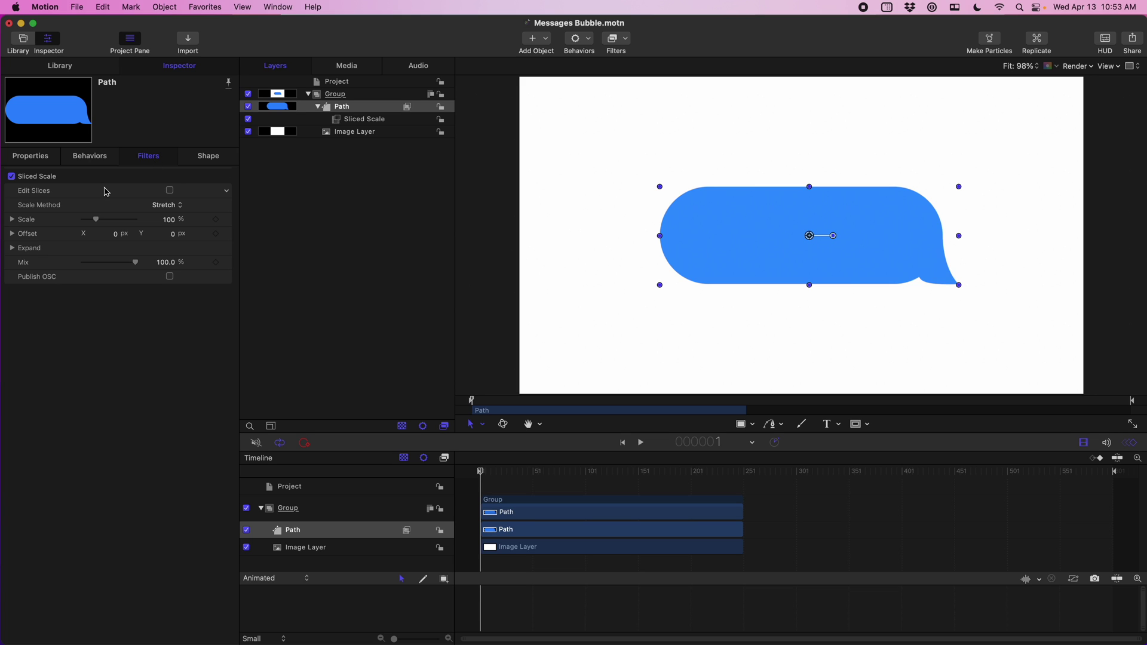
Test-stretch Sliced Scale's Y scale, undo it, and select the filter to show slice guides
left_click(13, 220)
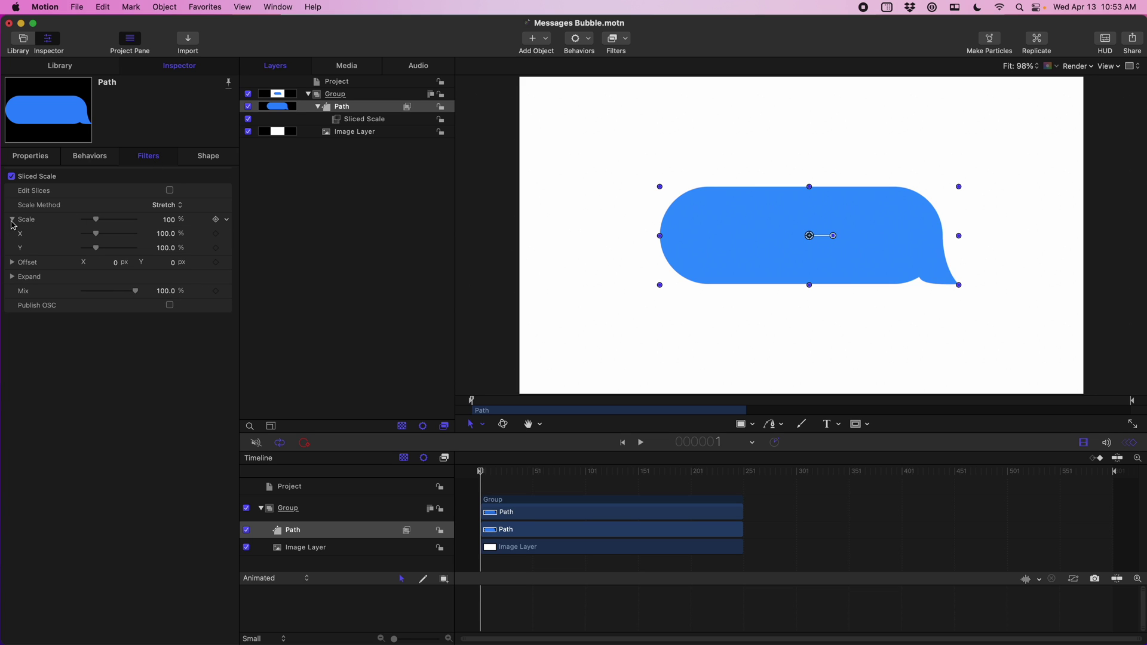
left_click_drag(95, 248, 116, 251)
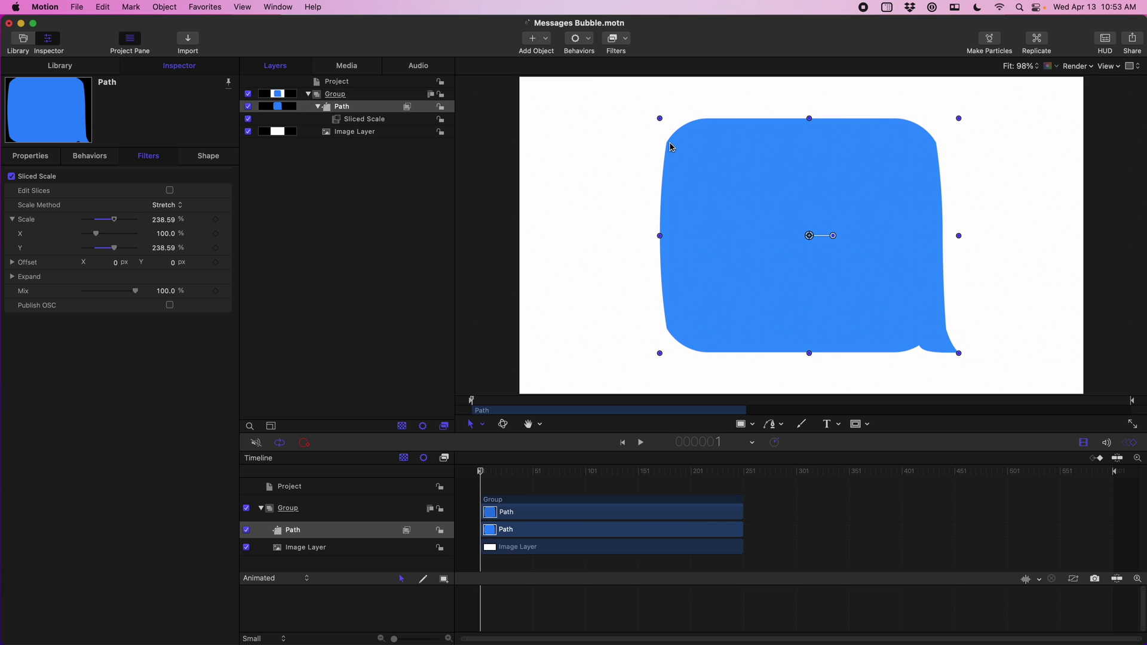
key("super+z")
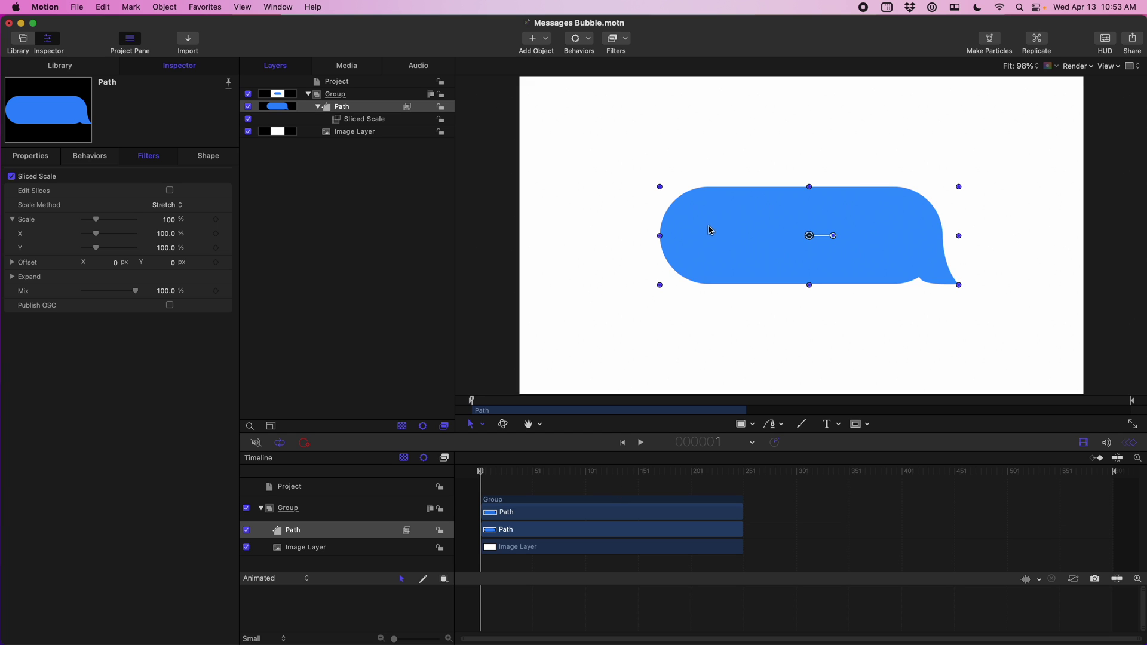
left_click(387, 124)
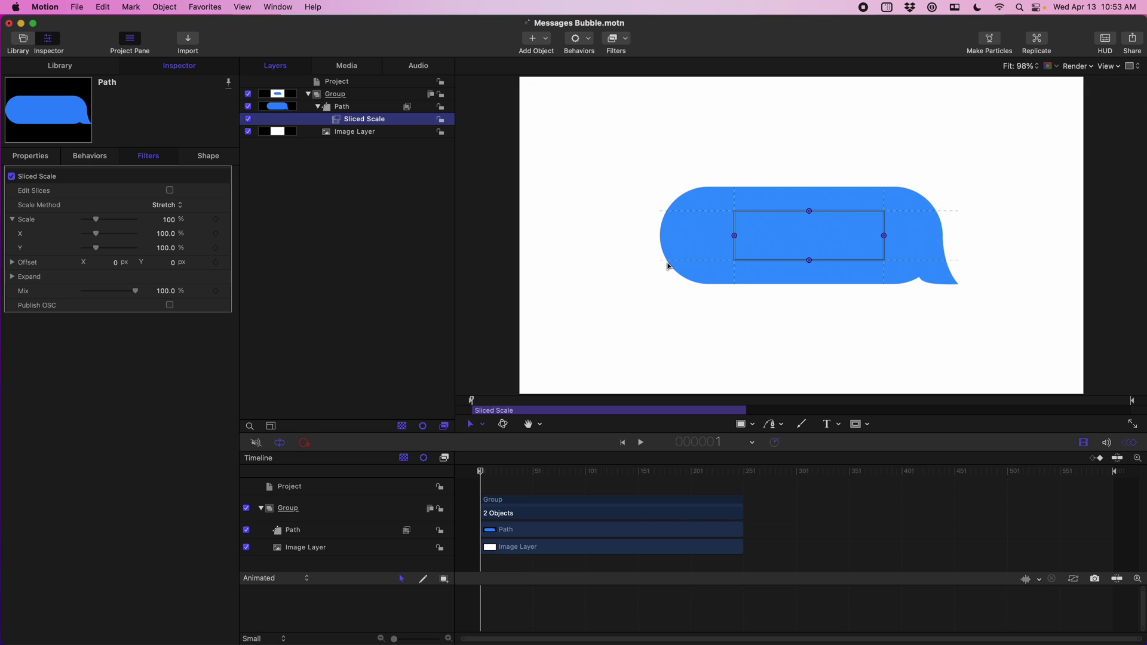
Enable Edit Slices and set Slice Right Top Y and Slice Left Bottom Y to 0
left_click(169, 191)
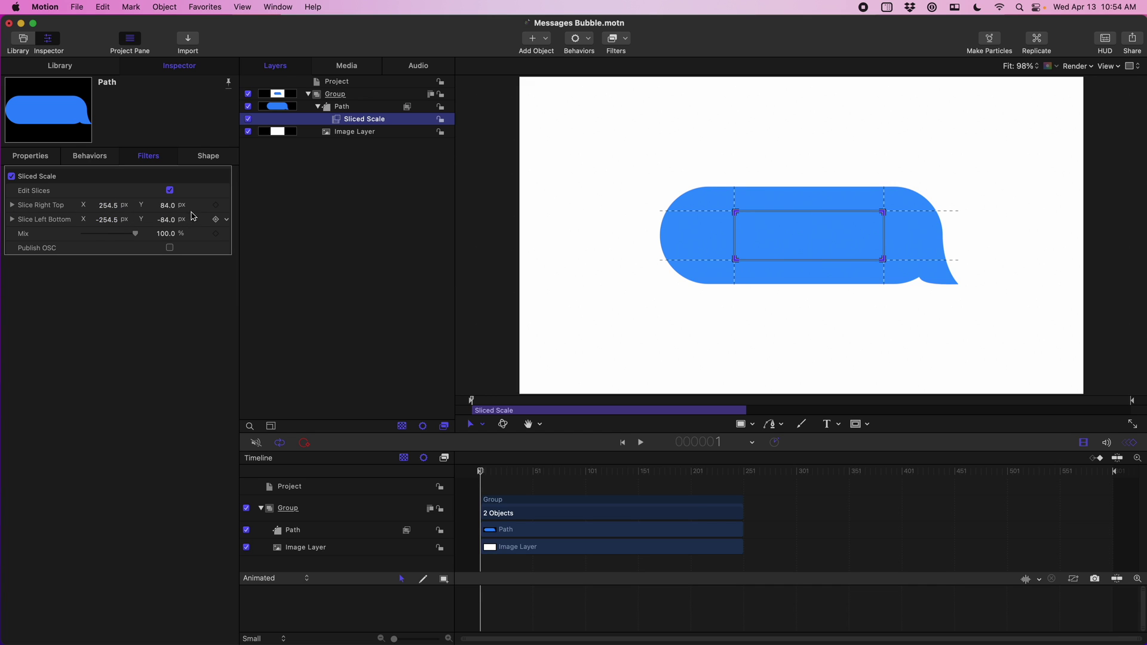
left_click(168, 205)
type("0")
left_click(166, 220)
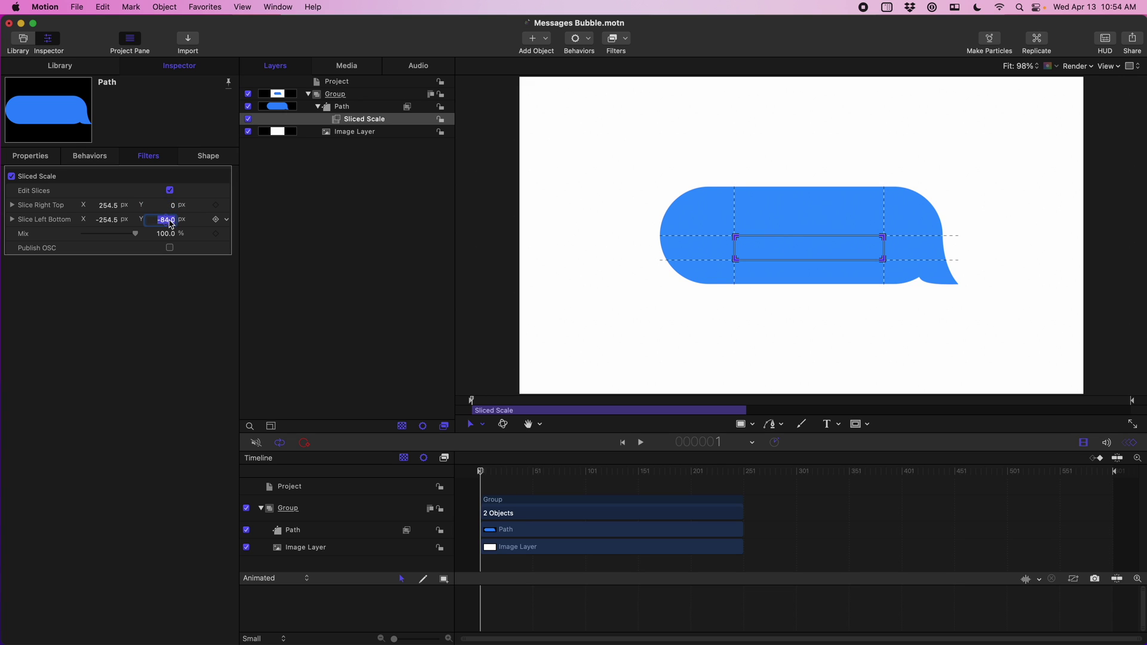
type("0")
key("Return")
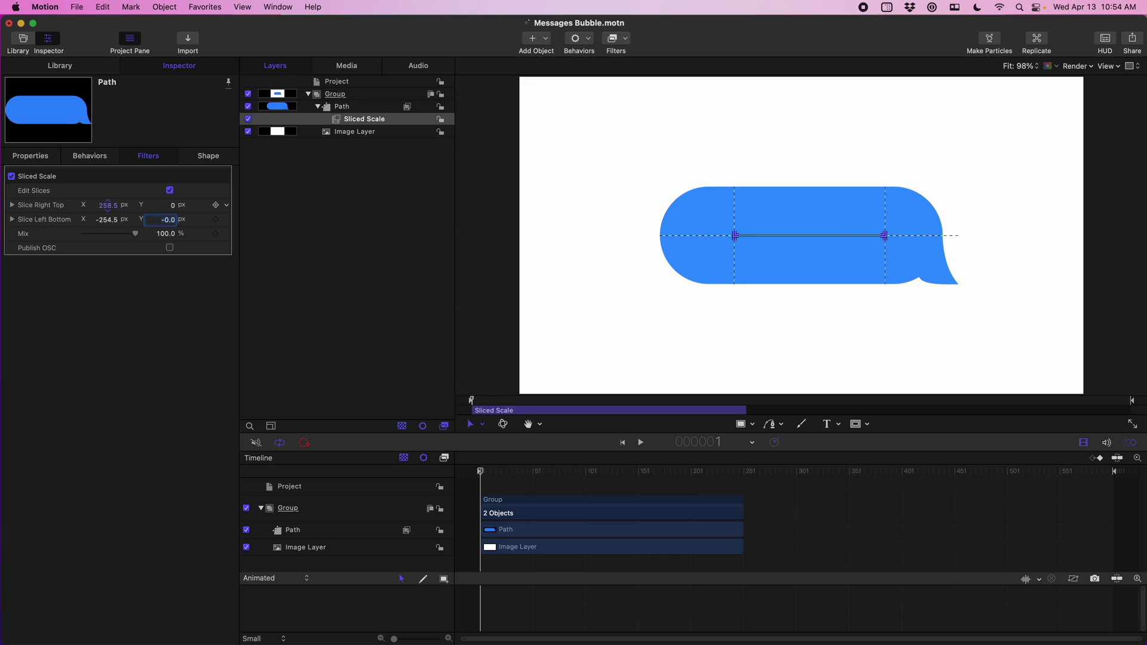
Move Slice Left Bottom X out to -299.5, undoing a stray right-slice change
left_click_drag(107, 204, 108, 209)
key("super+z")
left_click_drag(109, 224, 108, 230)
Turn off Edit Slices and stretch the bubble to about 144% X and 232% Y
left_click(170, 191)
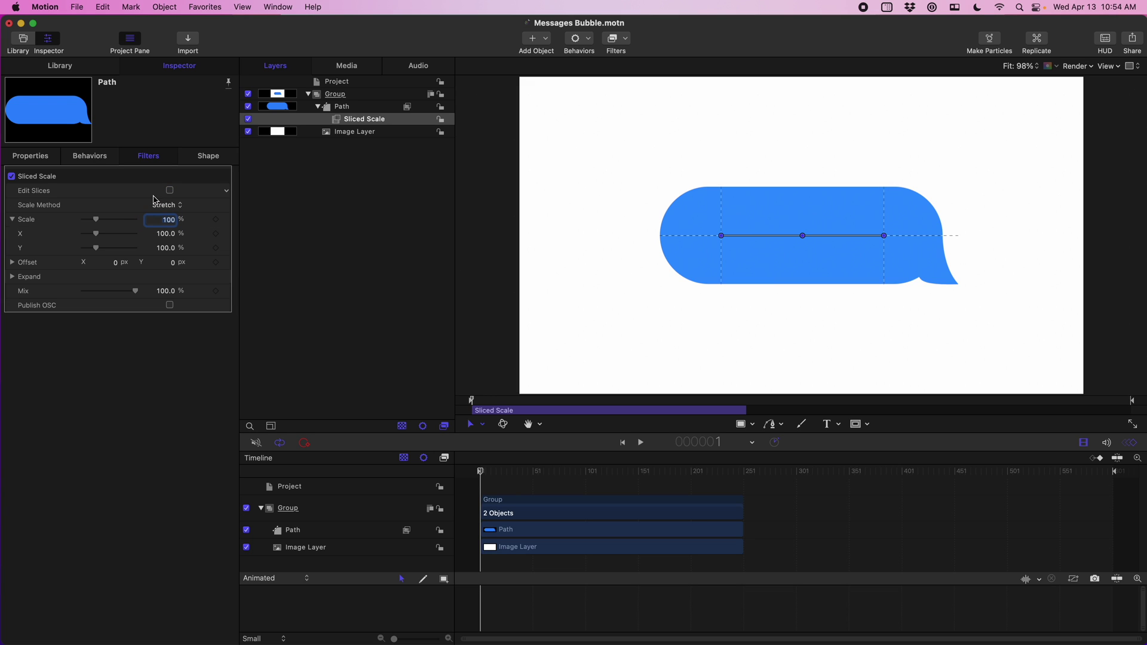
left_click_drag(105, 239, 104, 237)
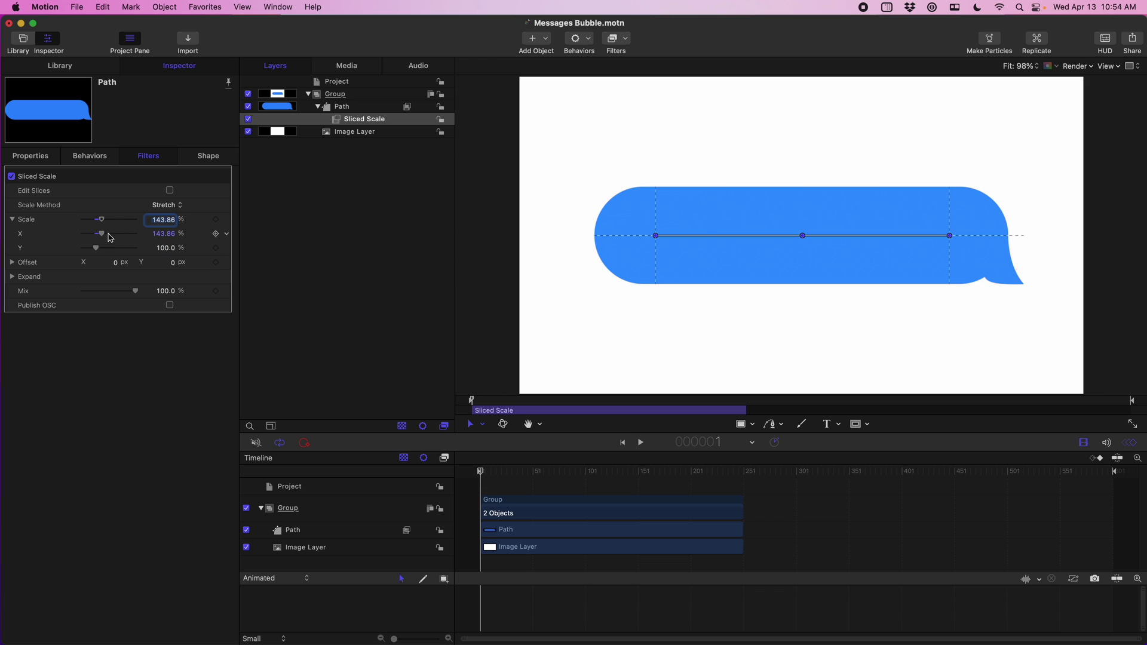
left_click_drag(99, 252, 115, 255)
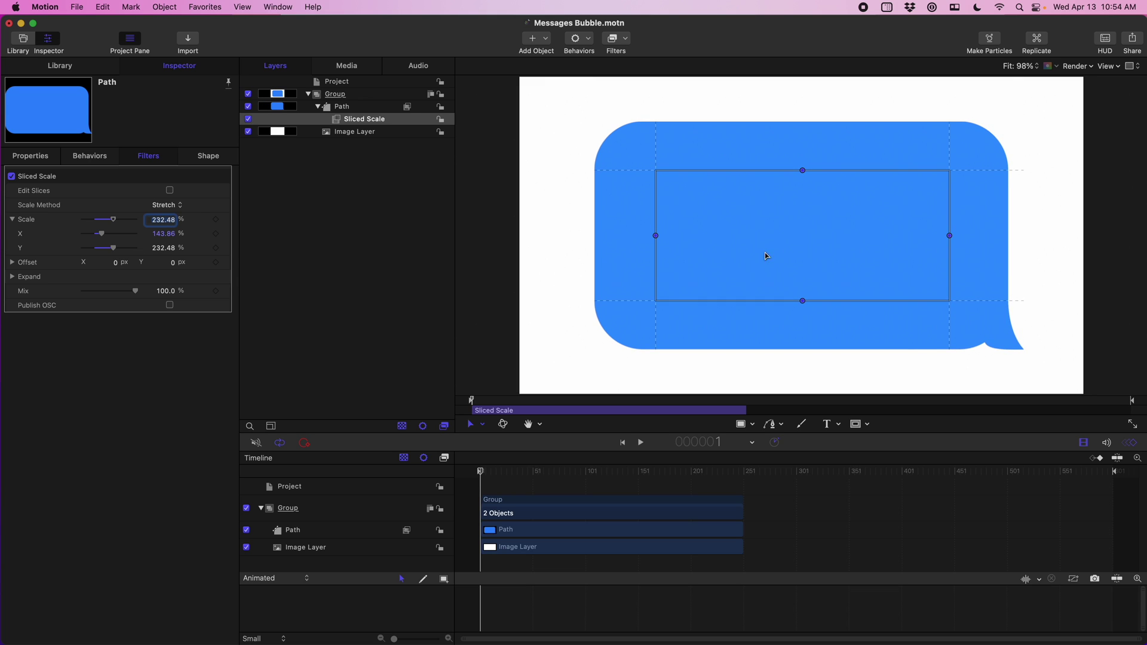